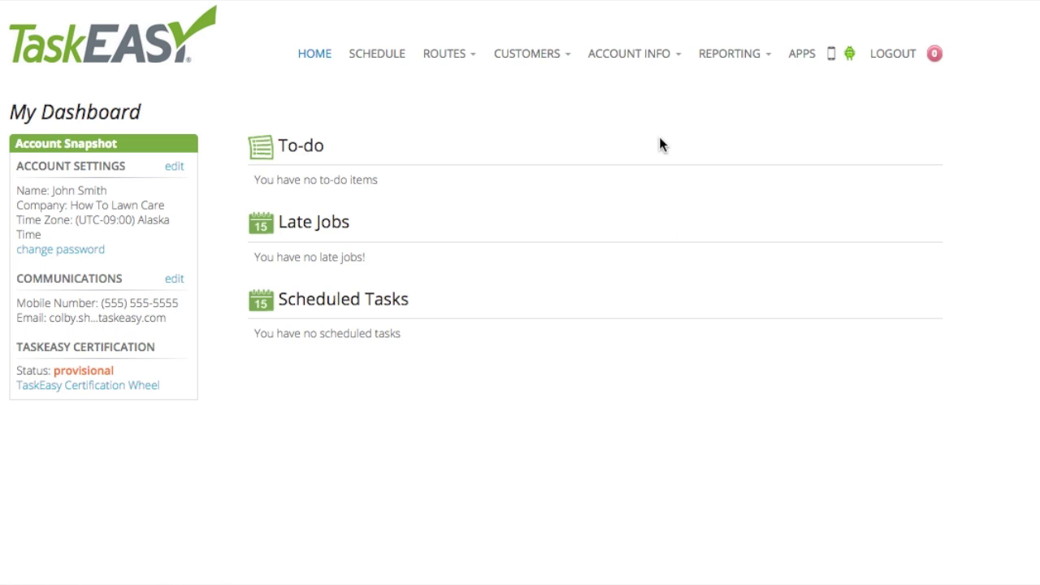
Step: Go to Team Management via Account Info and start creating a new team
click(658, 55)
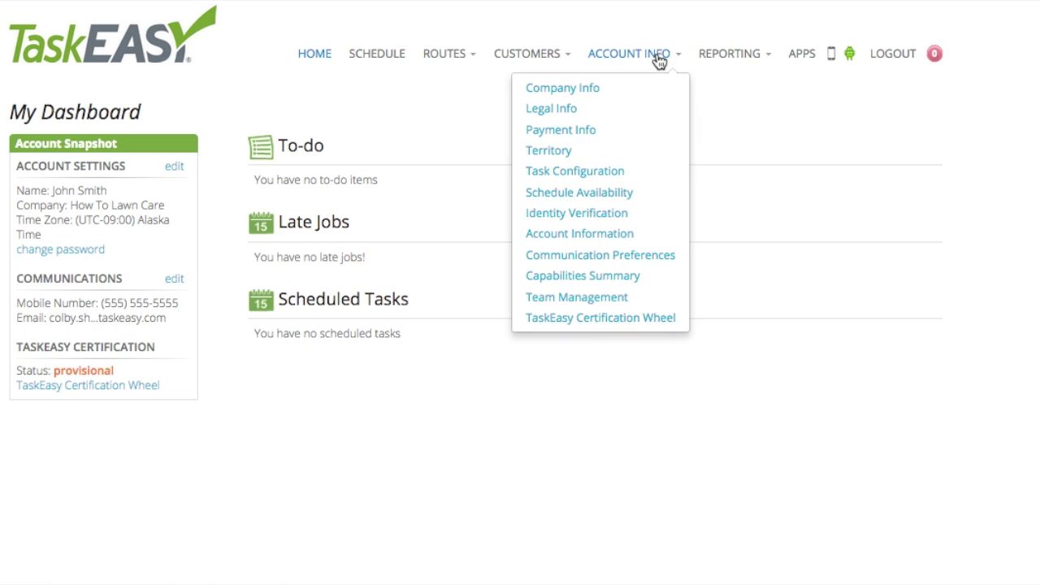
click(618, 302)
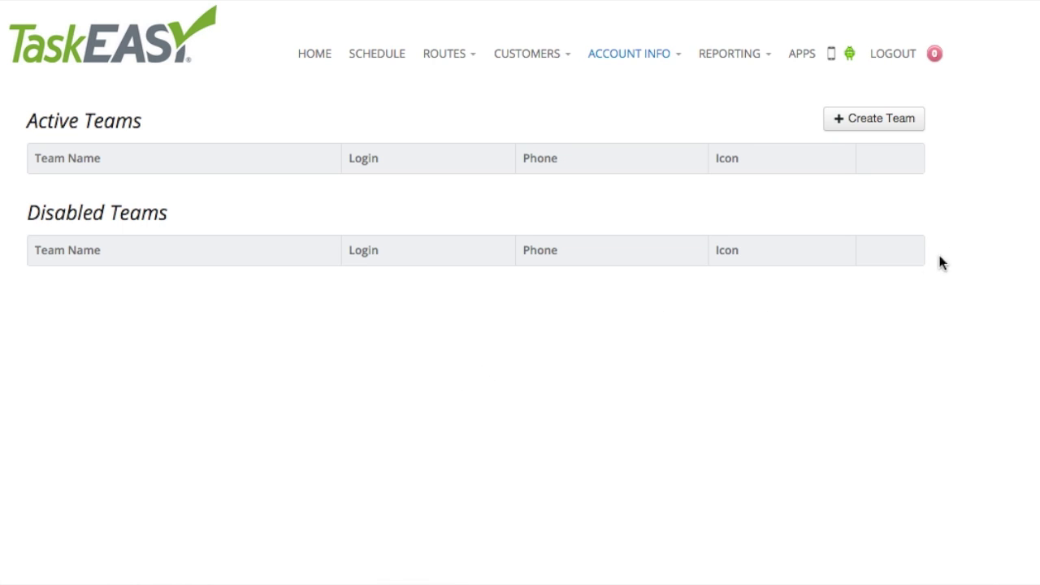
click(880, 124)
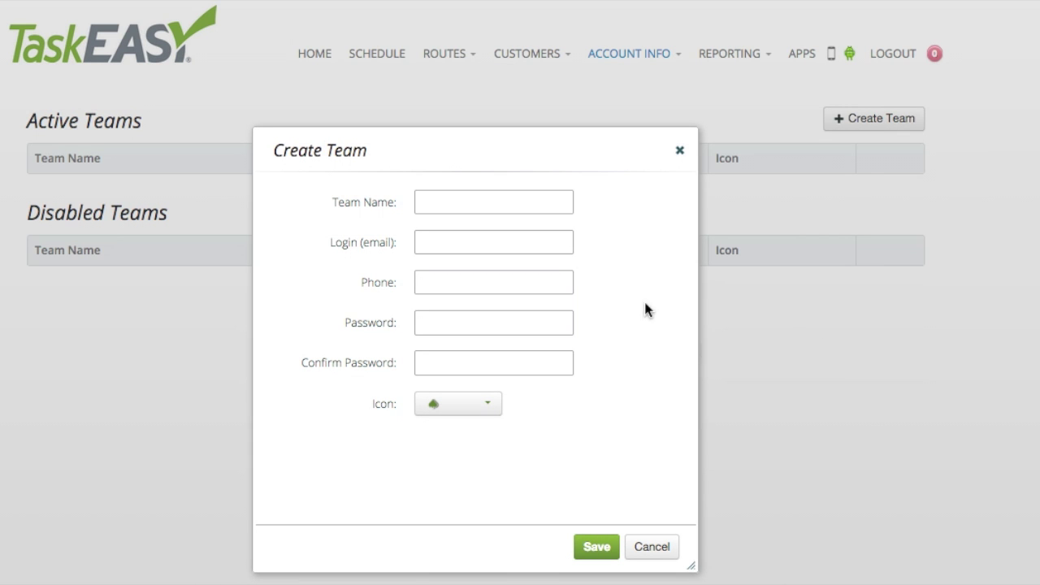
Step: Enter the team name 'Team 1', the team's login e-mail and phone number
click(550, 209)
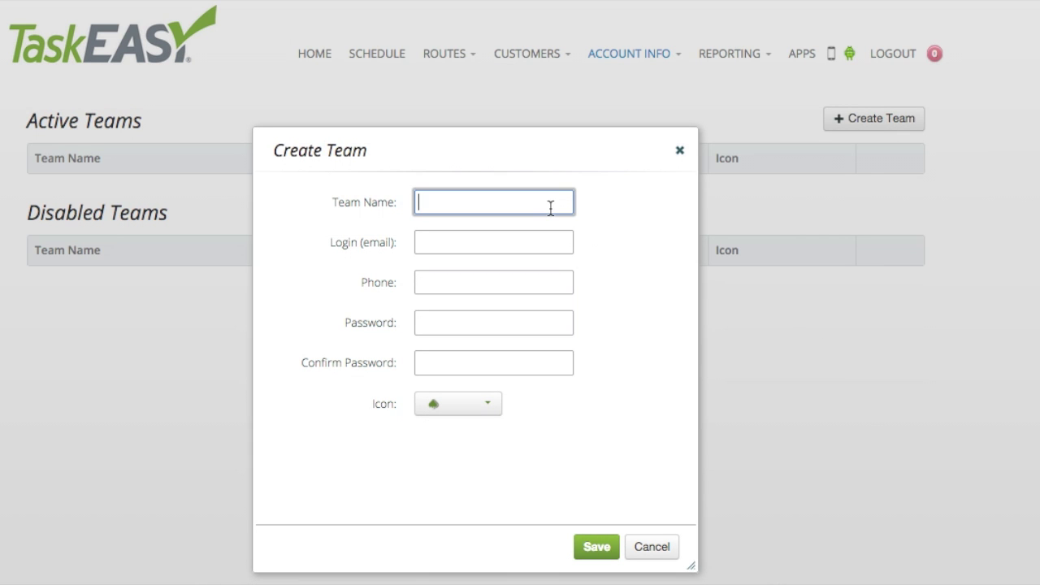
text(Team 1)
click(531, 242)
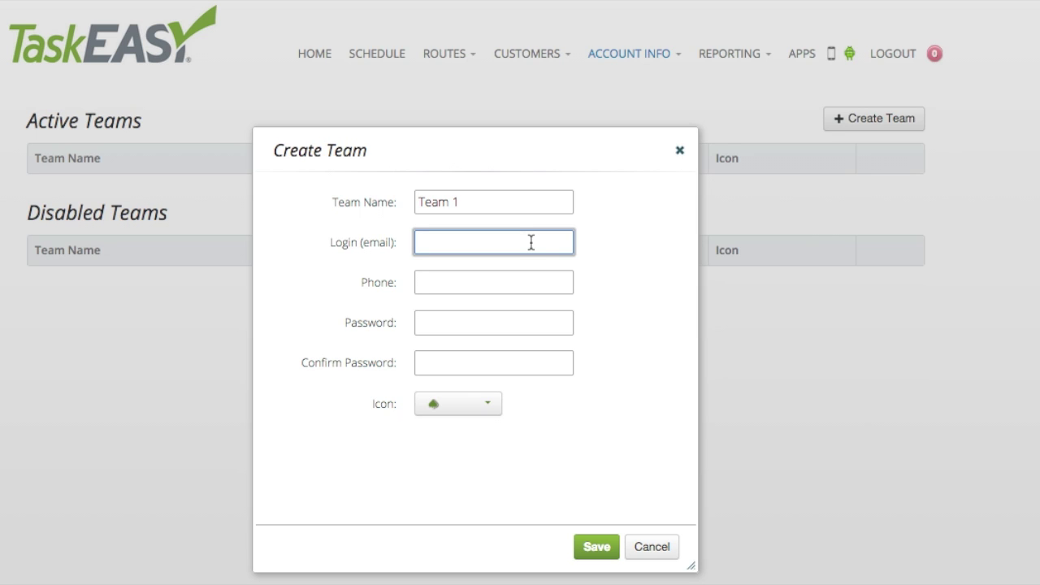
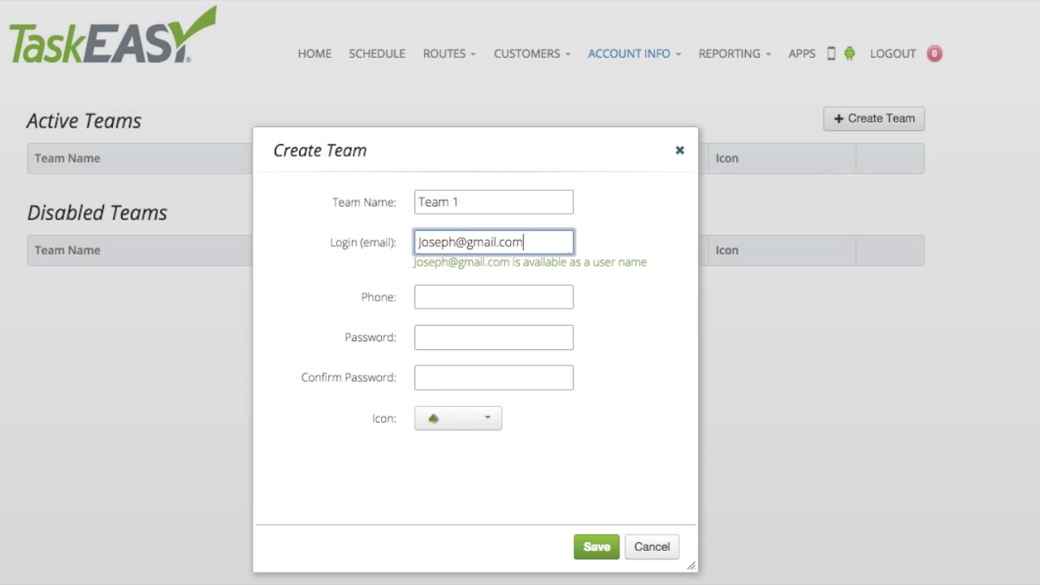
click(516, 293)
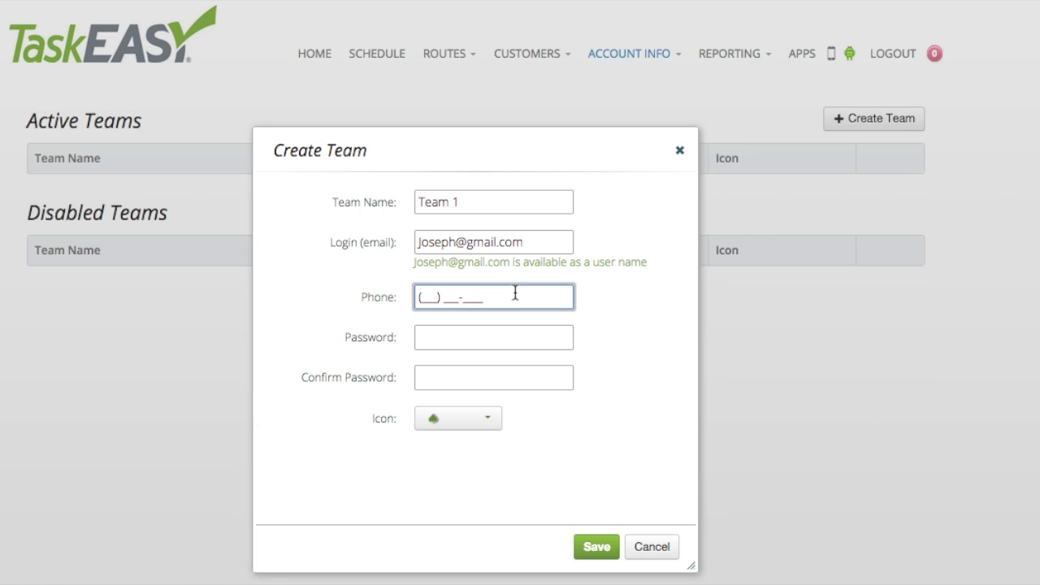
text(555) 555-55)
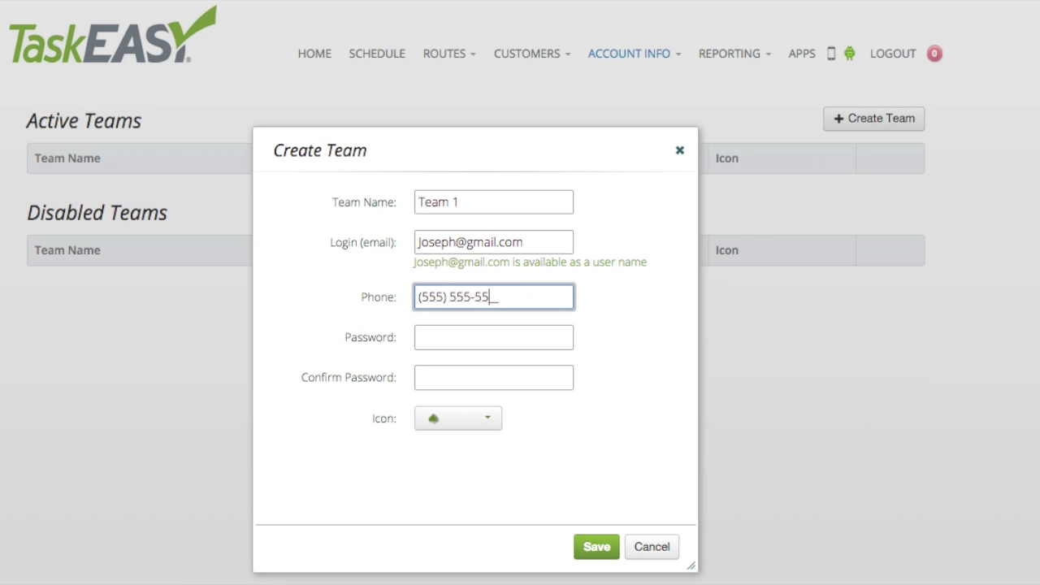
text(55)
Step: Set and confirm the team password, and choose the last icon in the list
click(485, 333)
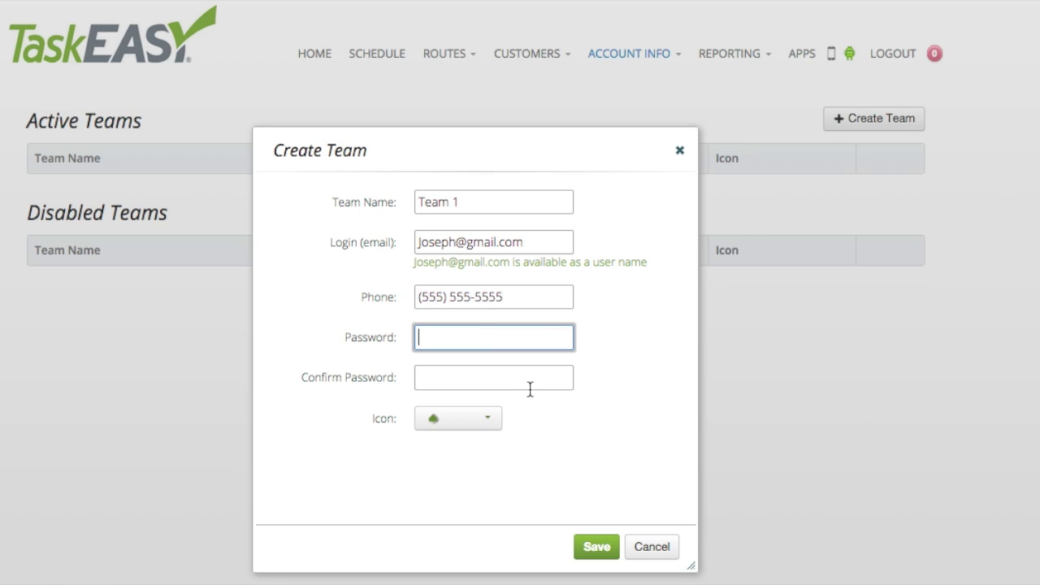
text(123456)
key(Tab)
text(123456)
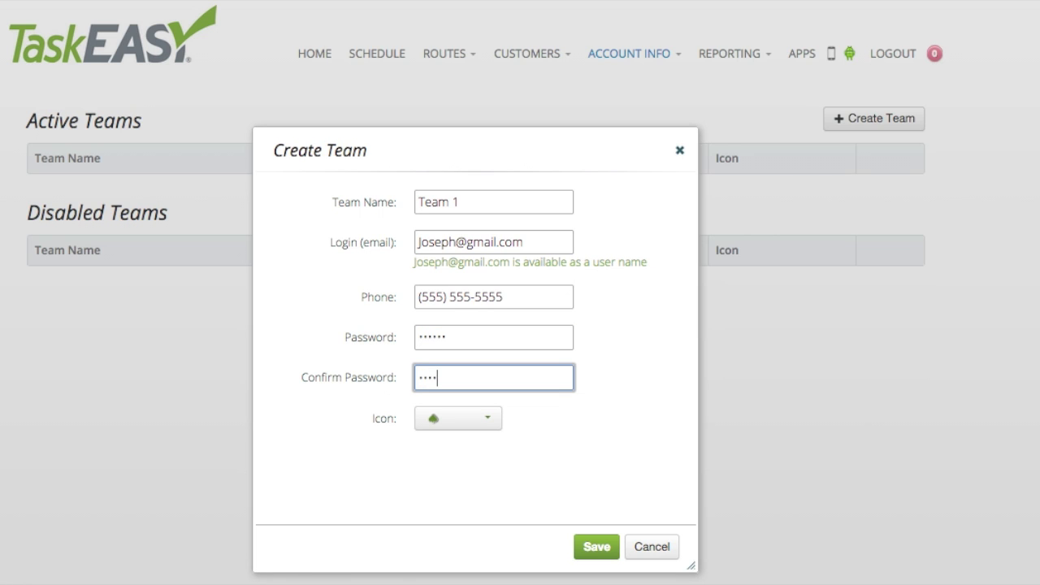
click(486, 421)
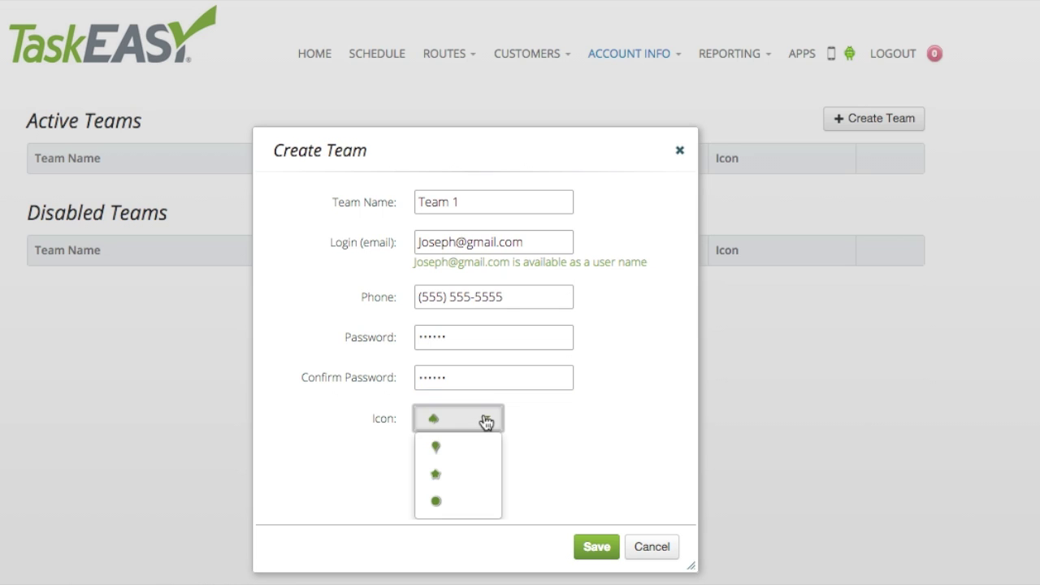
scroll(460, 512, down, 2)
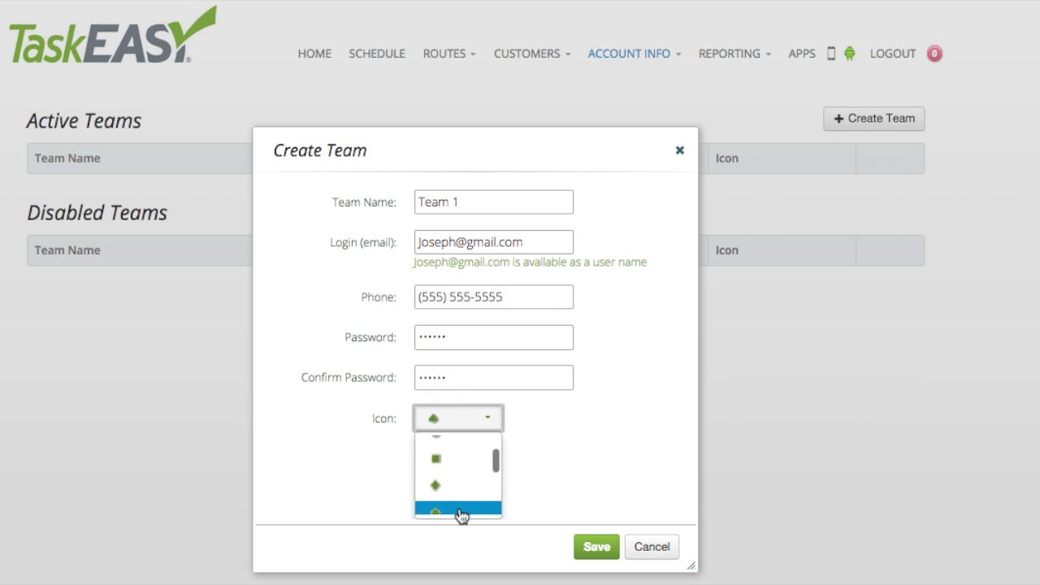
scroll(460, 512, down, 2)
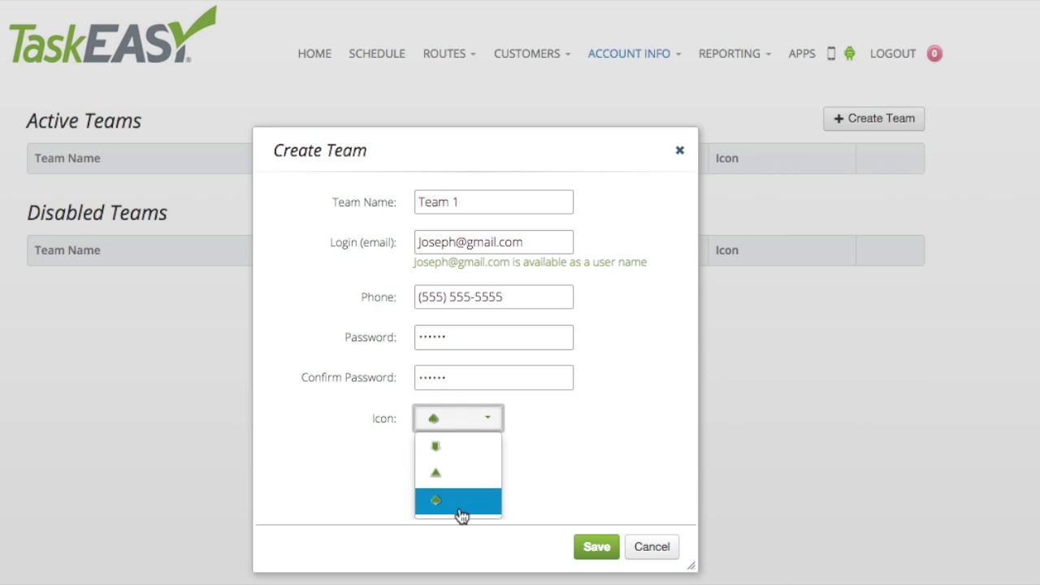
click(455, 507)
Step: Save Team 1, then reopen it to check the icon choices and close without changes
click(598, 547)
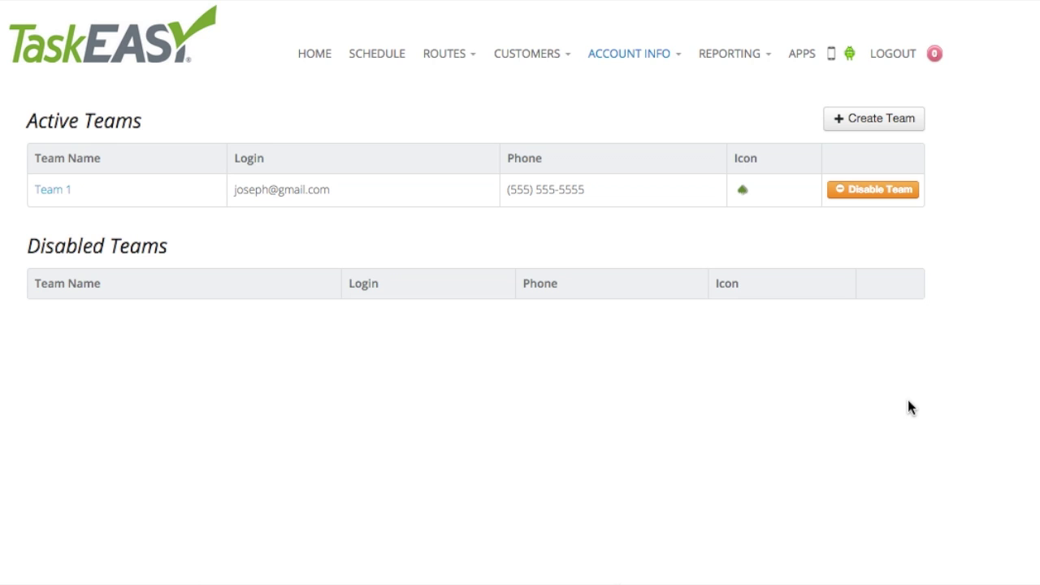
click(54, 191)
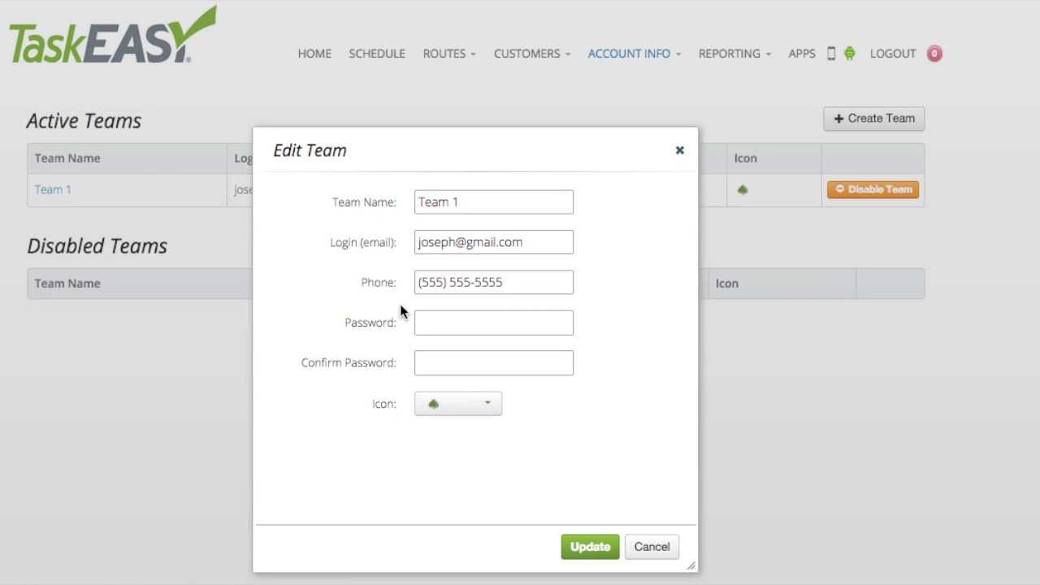
click(499, 415)
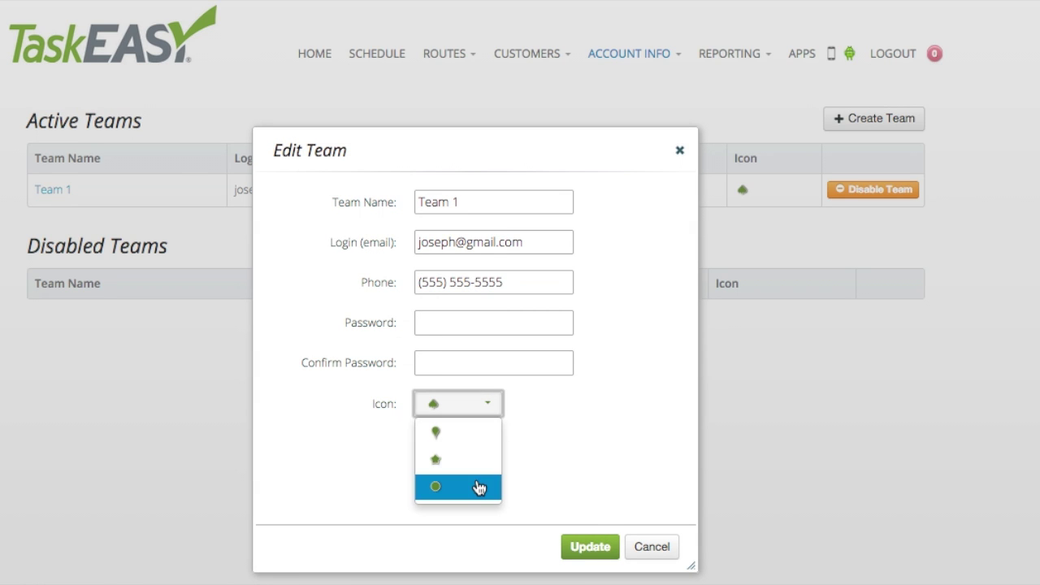
click(623, 492)
click(654, 547)
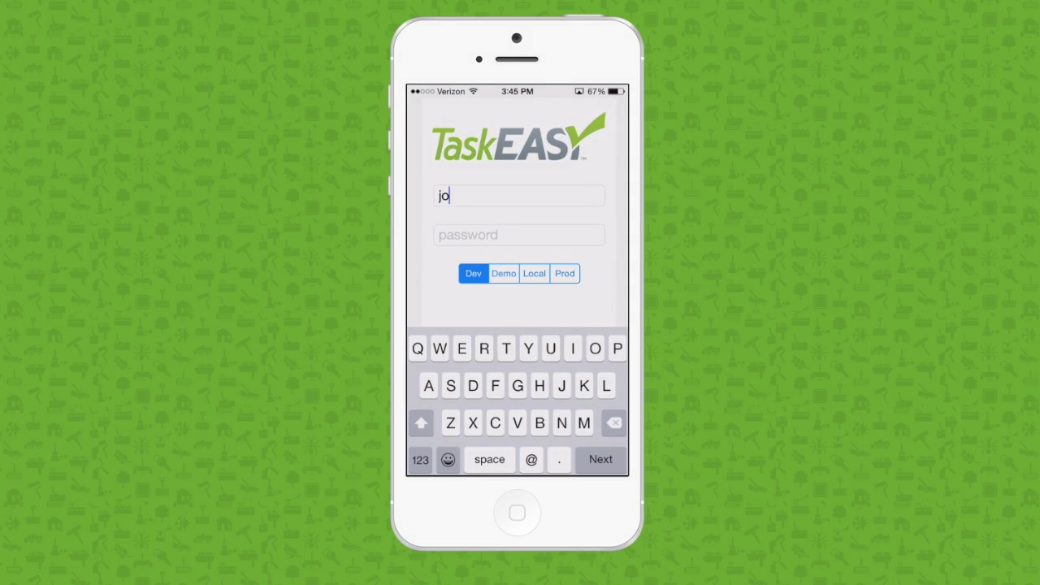
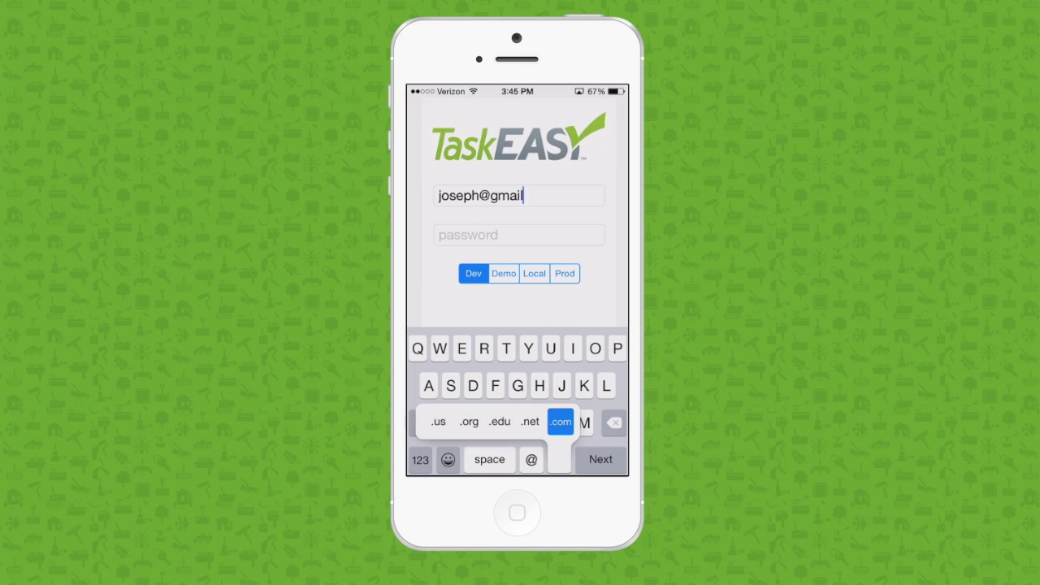
Step: Sign in to the mobile app with the team's login e-mail and password
key(Tab)
text(abc123)
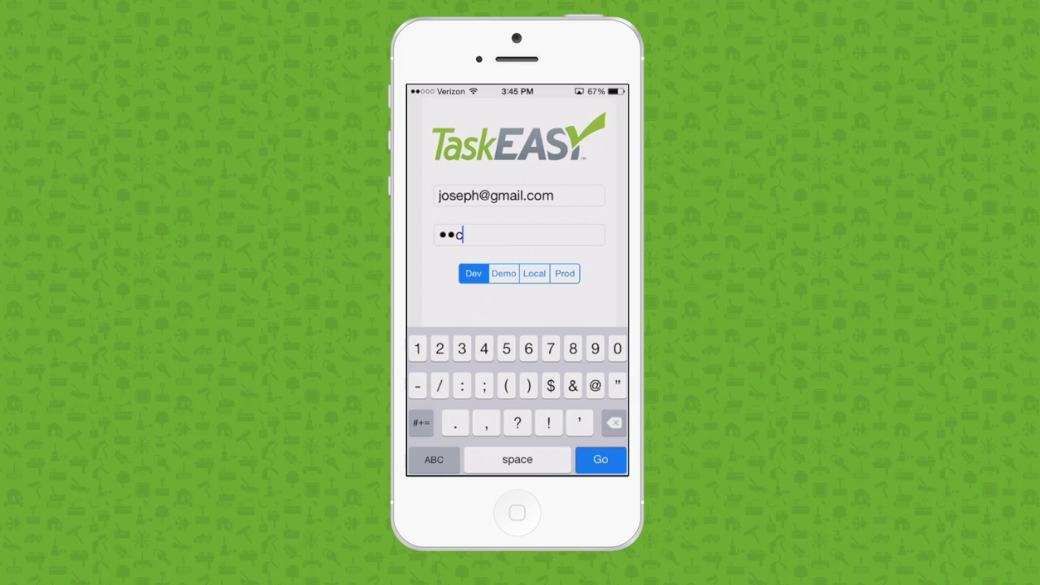
key(Return)
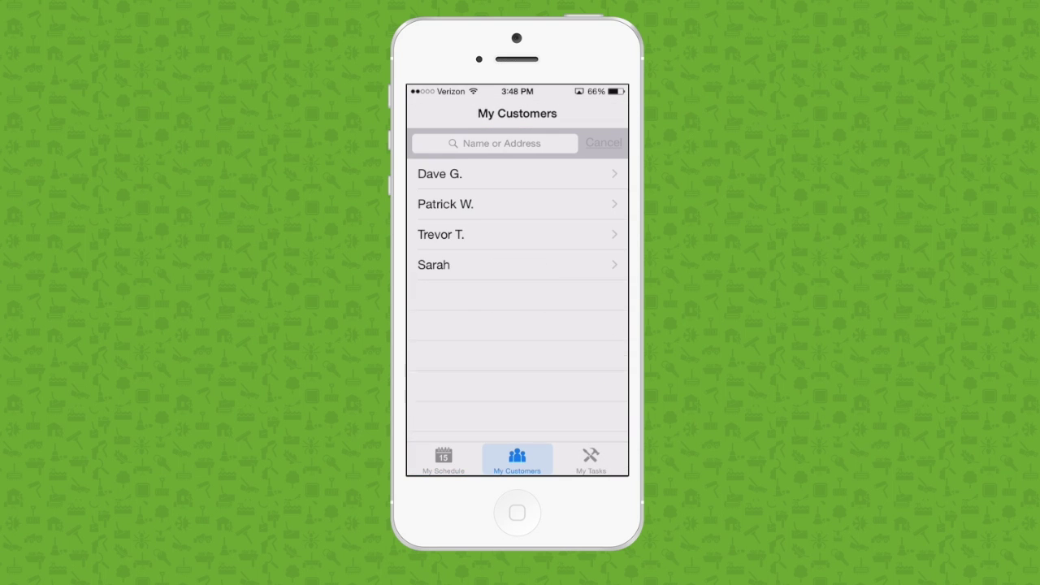
Step: Open the last customer in My Customers to view their order
click(434, 265)
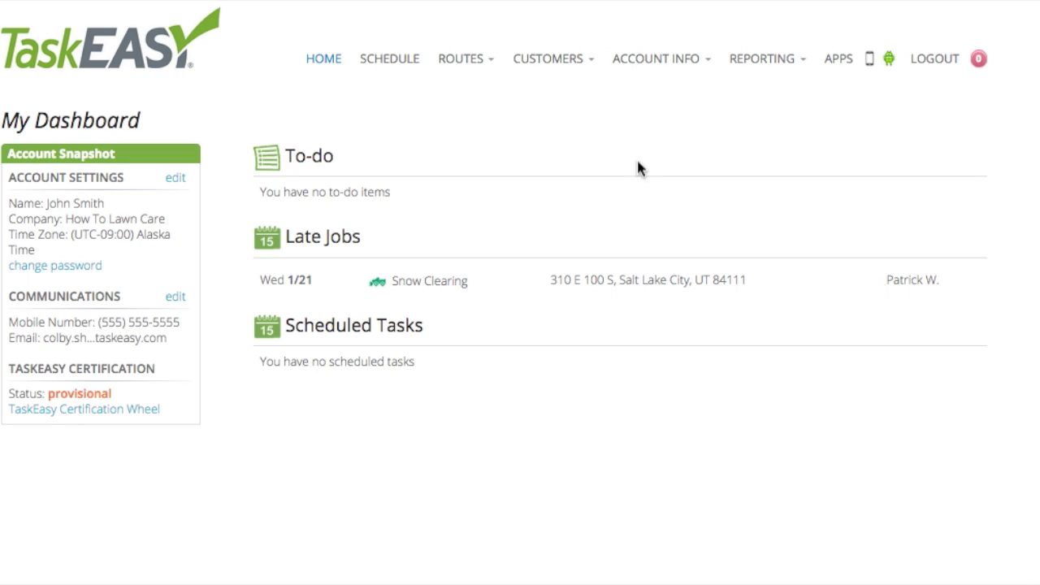
Step: Review the draft 'Install heat tape' task proposal at $139.53 and send it to the customer
click(571, 65)
click(449, 138)
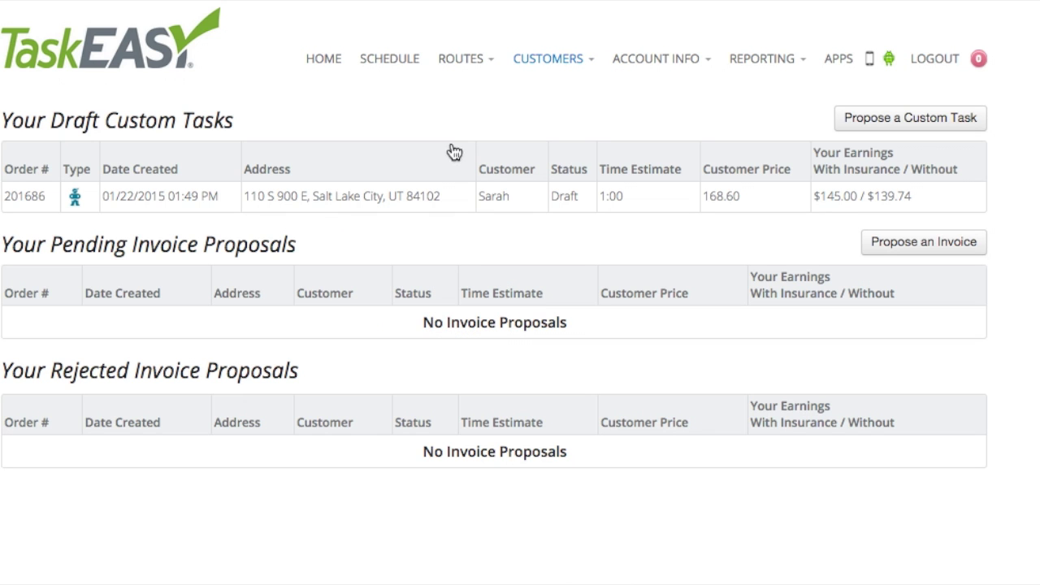
click(470, 213)
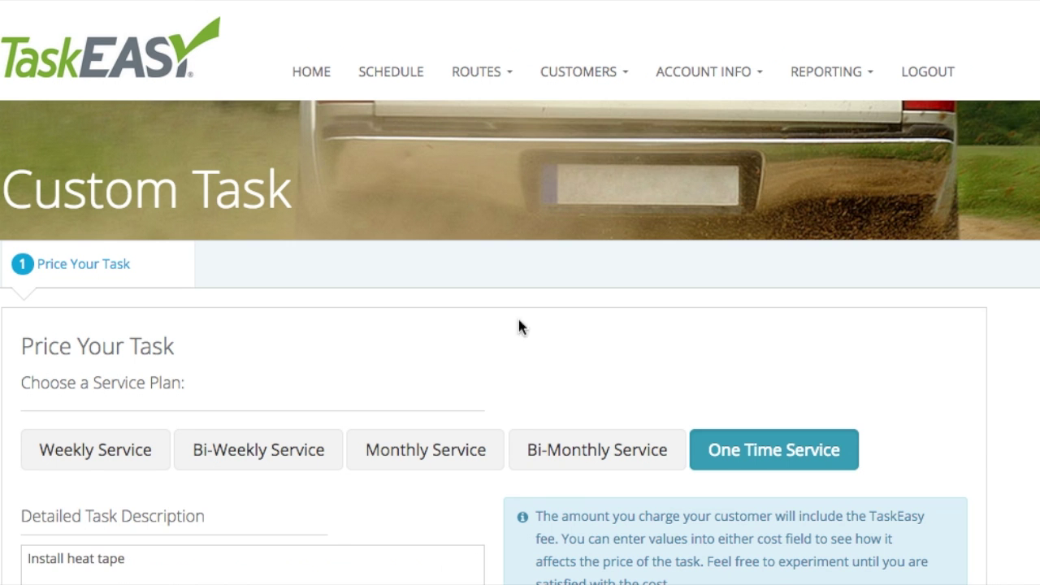
scroll(523, 374, down, 3)
scroll(524, 375, down, 1)
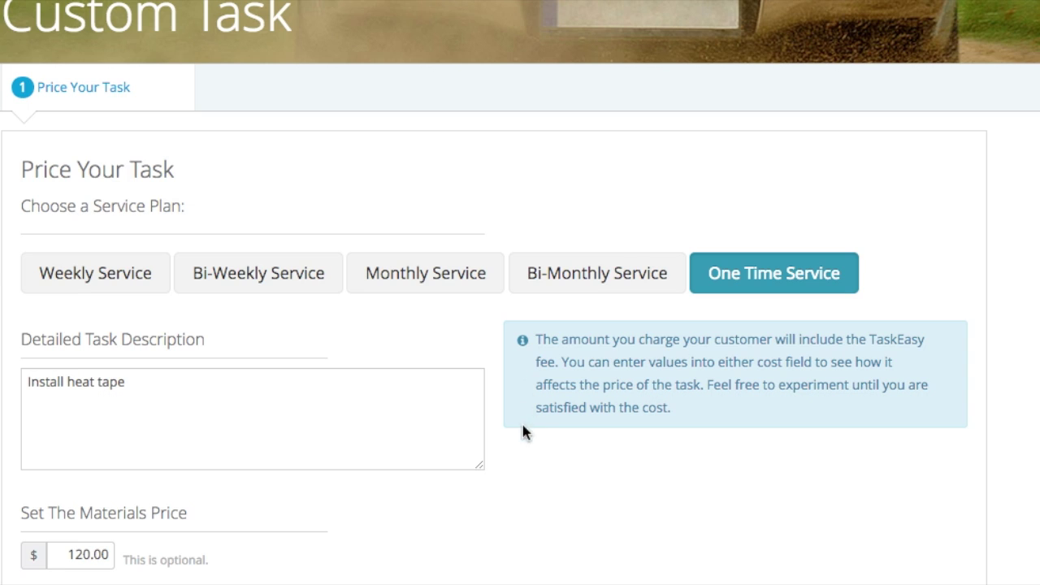
scroll(523, 475, down, 2)
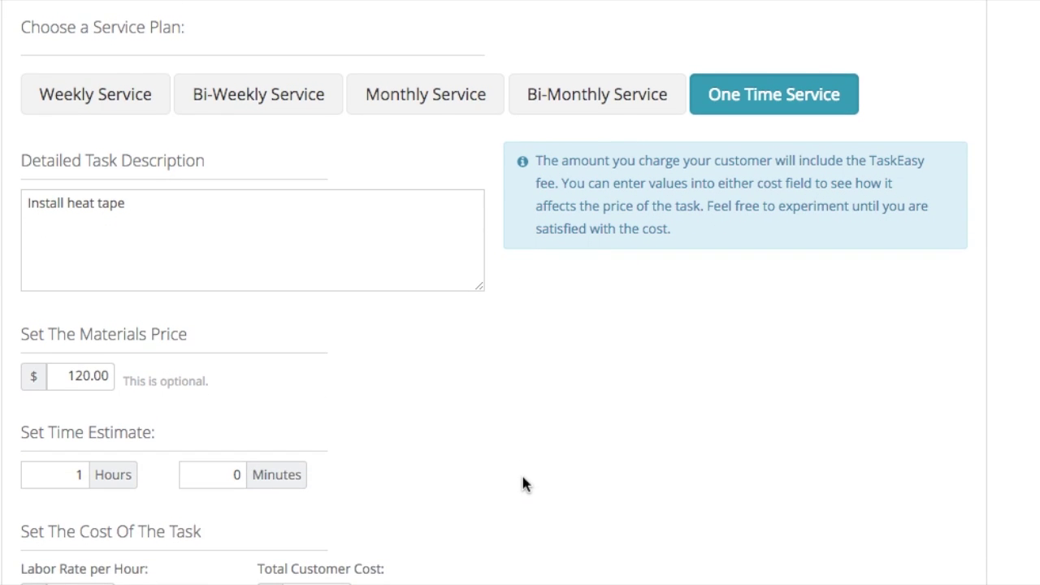
scroll(523, 480, down, 3)
scroll(522, 481, down, 5)
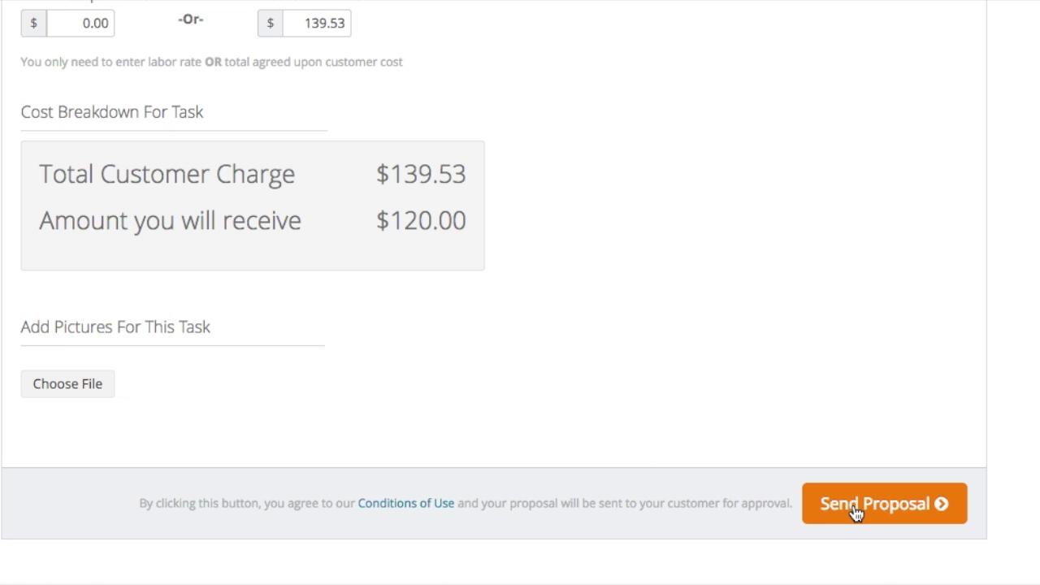
click(855, 505)
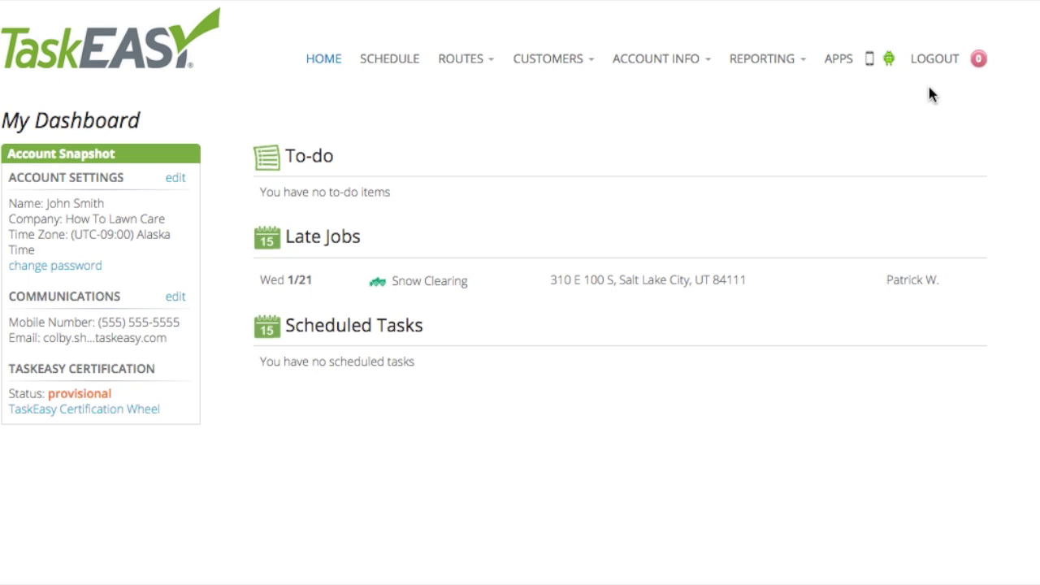
Step: Log out of TaskEasy from the top navigation bar
click(937, 60)
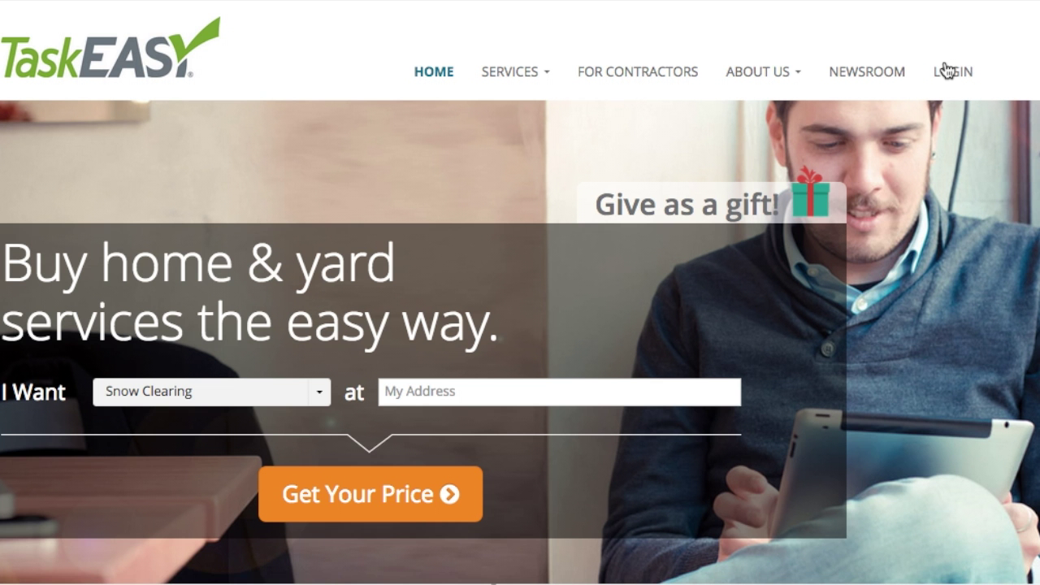